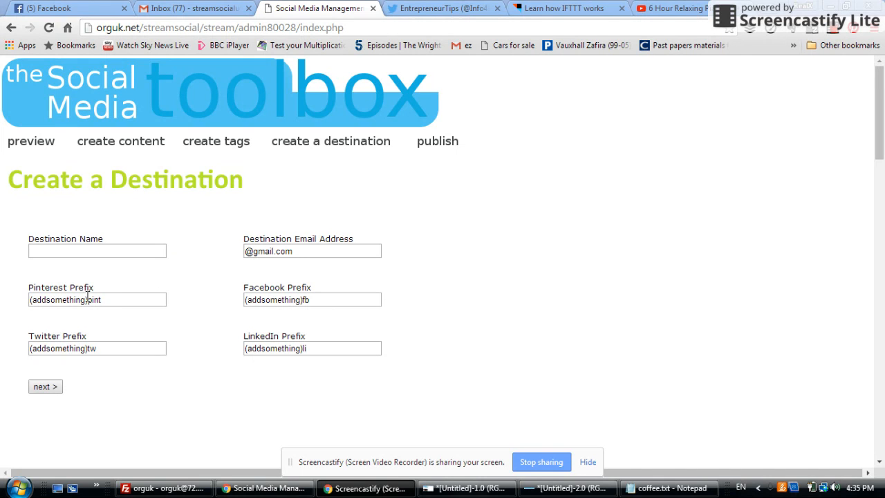
# Review the Pinterest prefix placeholder and the Tweets and Tweets + Pic recipe instructions in coffee.txt in Notepad
pyautogui.moveTo(87, 300); pyautogui.dragTo(16, 305)
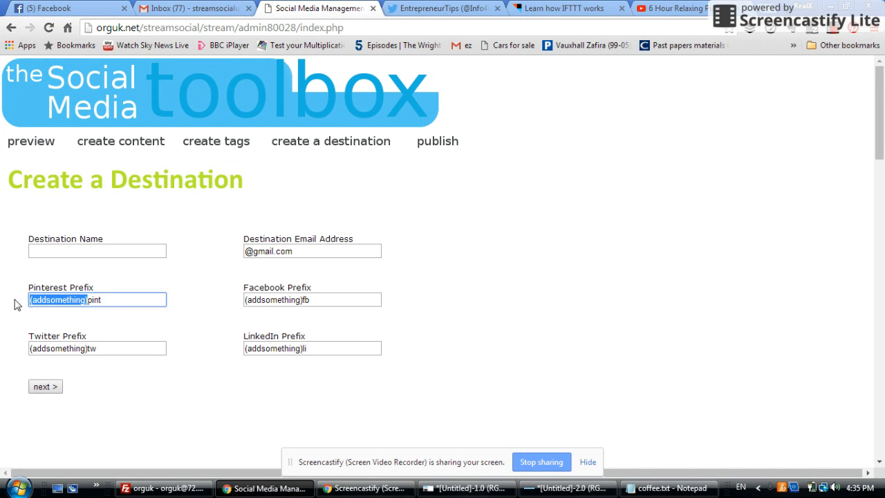
pyautogui.click(114, 300)
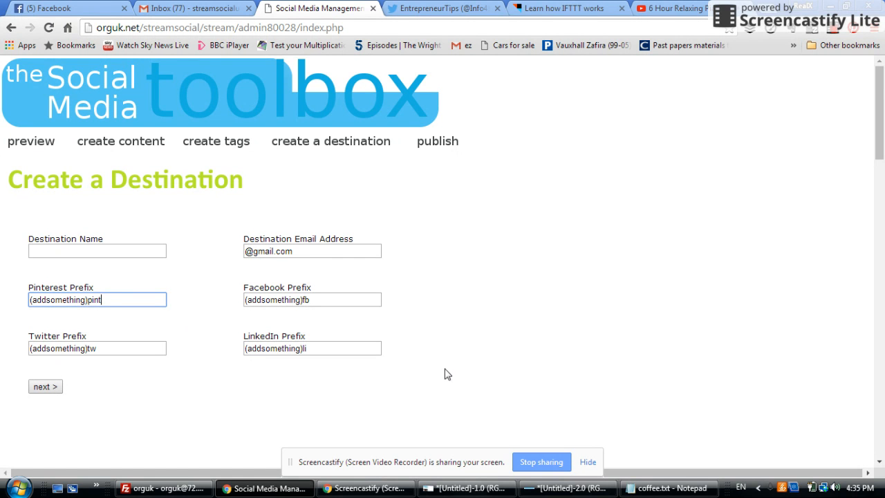
pyautogui.click(658, 489)
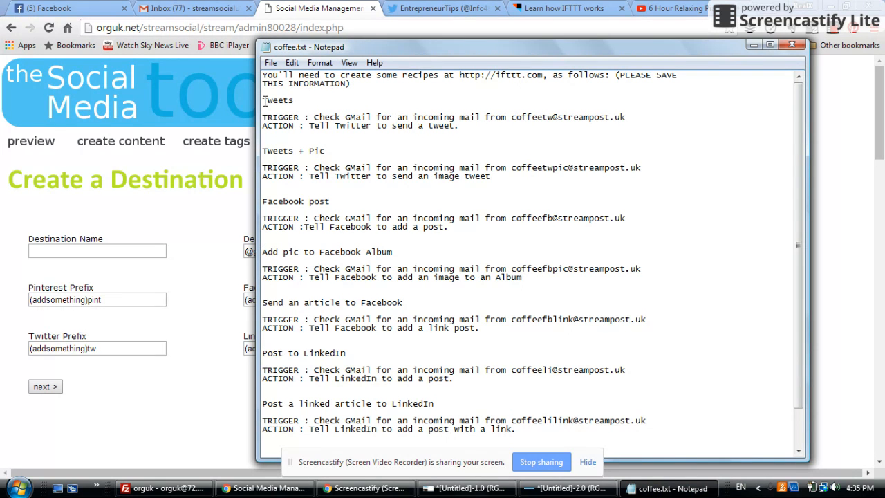
pyautogui.moveTo(263, 100); pyautogui.dragTo(492, 124)
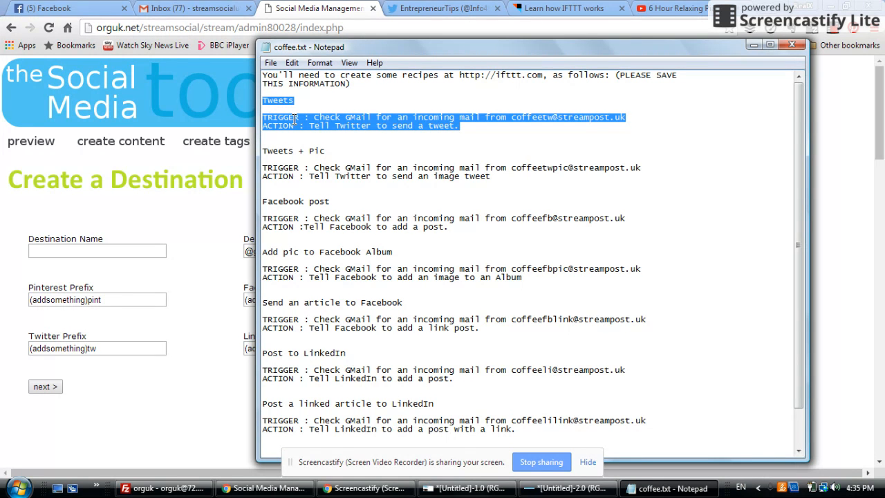
pyautogui.click(496, 130)
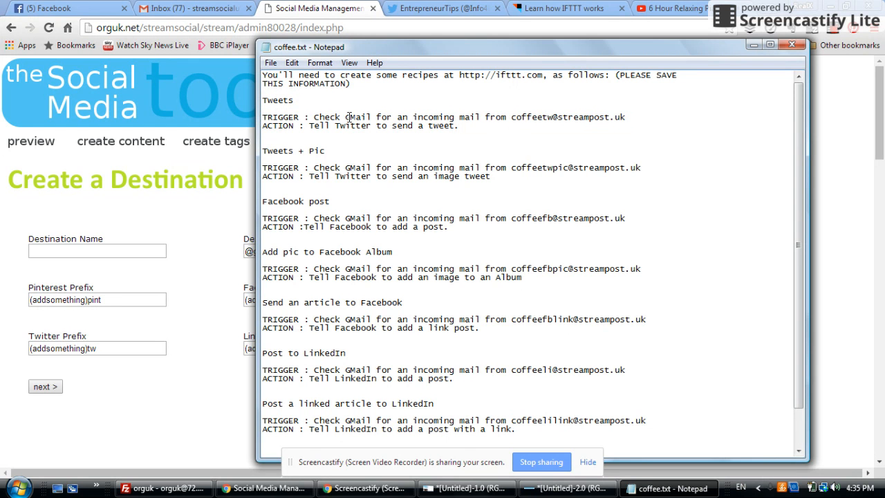
pyautogui.moveTo(348, 117); pyautogui.dragTo(370, 117)
pyautogui.moveTo(511, 116); pyautogui.dragTo(630, 116)
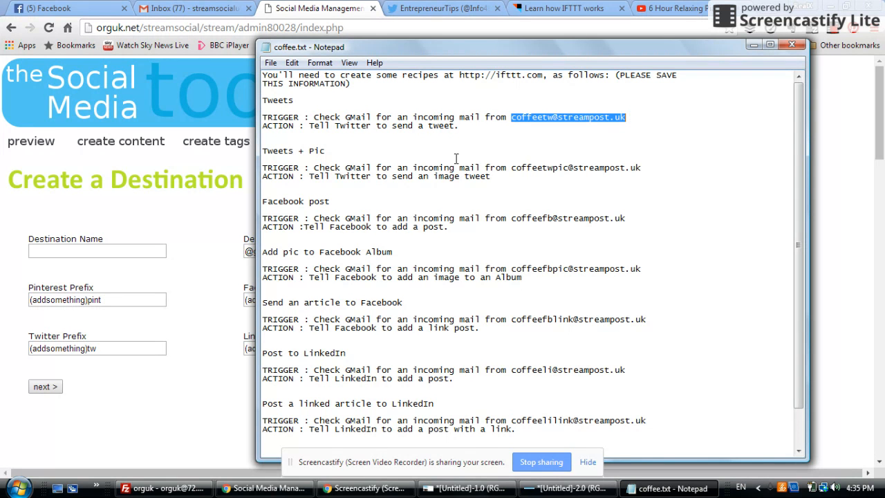
pyautogui.click(411, 125)
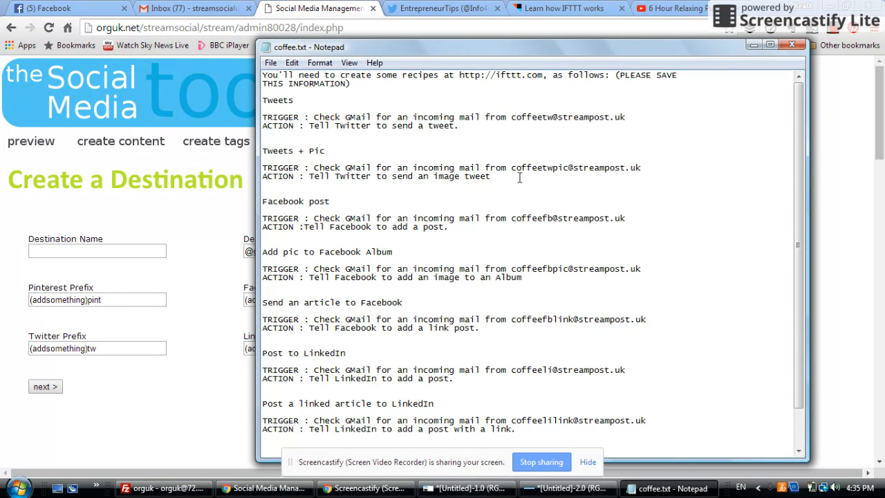
pyautogui.moveTo(512, 168); pyautogui.dragTo(642, 169)
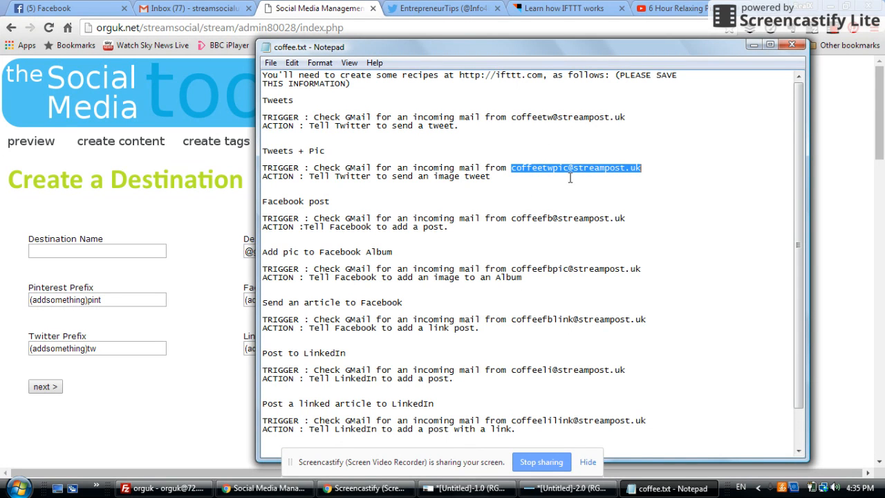
pyautogui.click(546, 152)
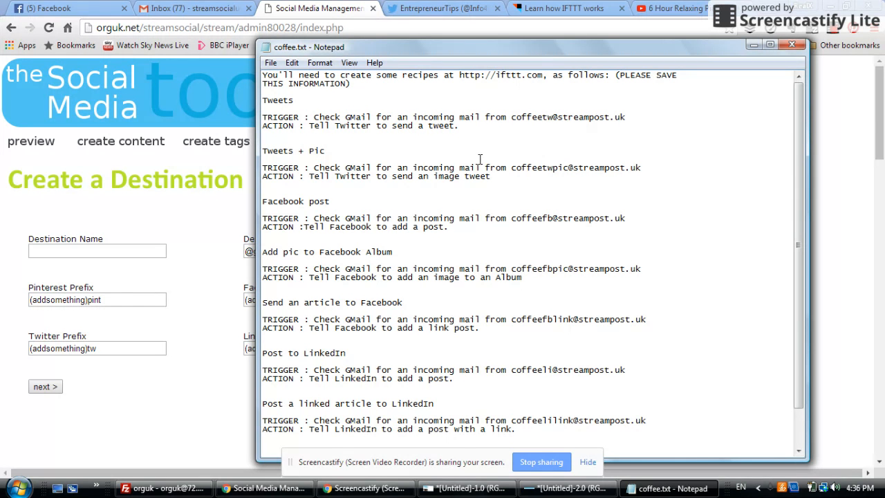
# Switch to the IFTTT site and sign in with the demo account's e-mail and password
pyautogui.click(558, 14)
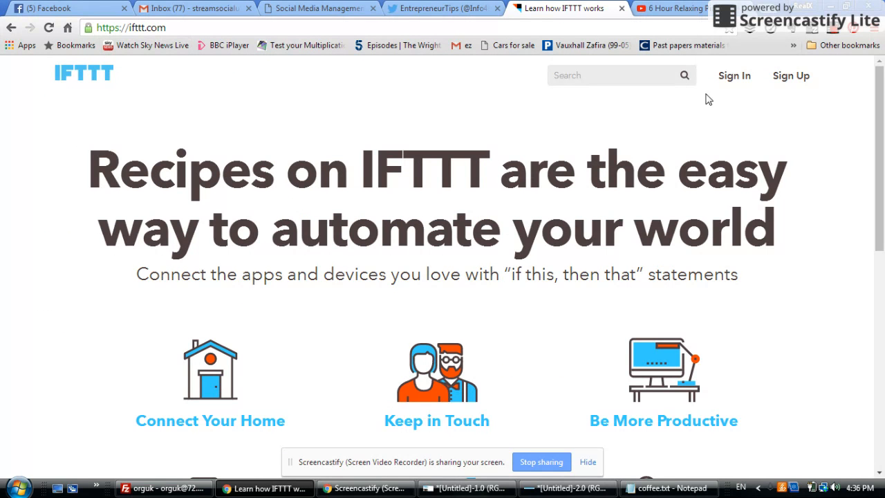
pyautogui.click(735, 76)
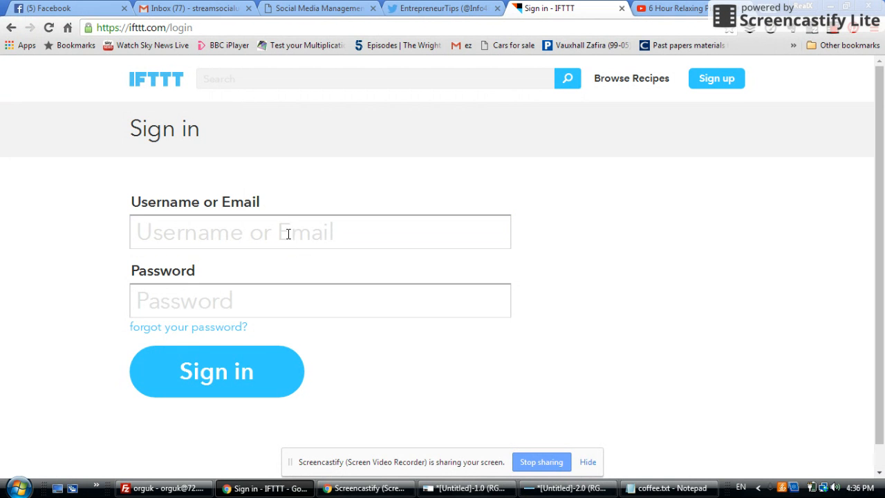
pyautogui.click(281, 232)
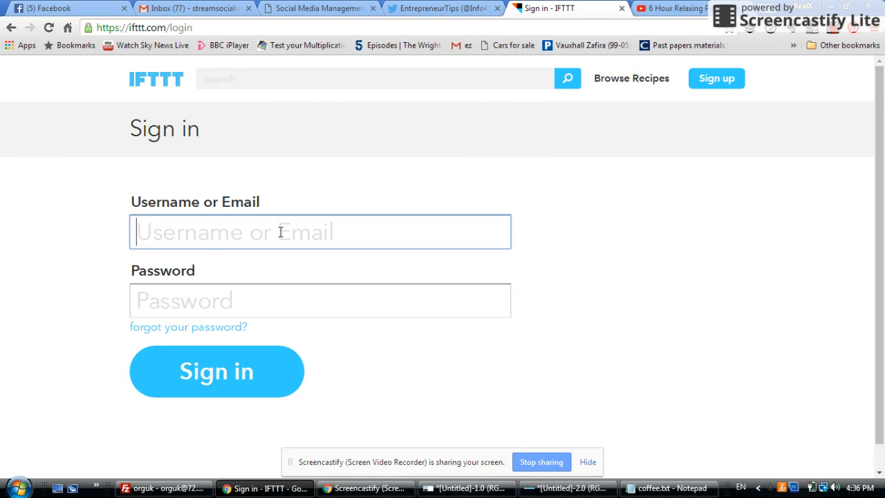
pyautogui.write('demo')
pyautogui.click(261, 272)
pyautogui.click(249, 313)
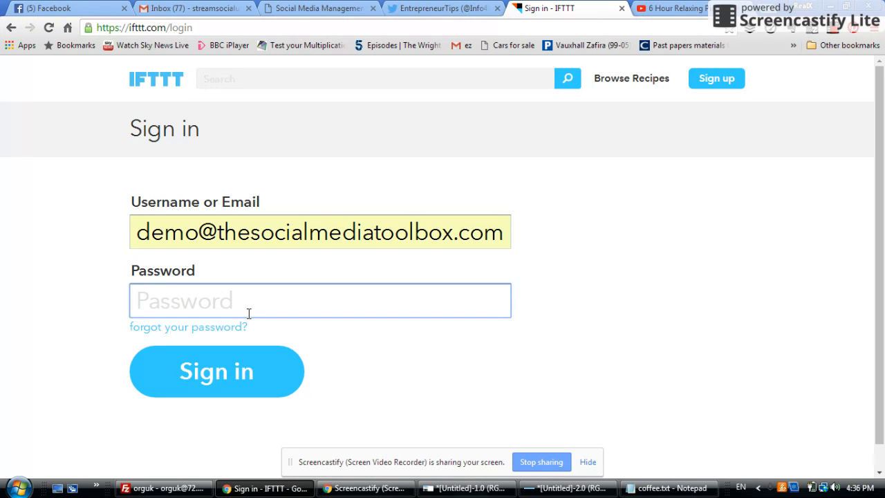
pyautogui.write('•••••')
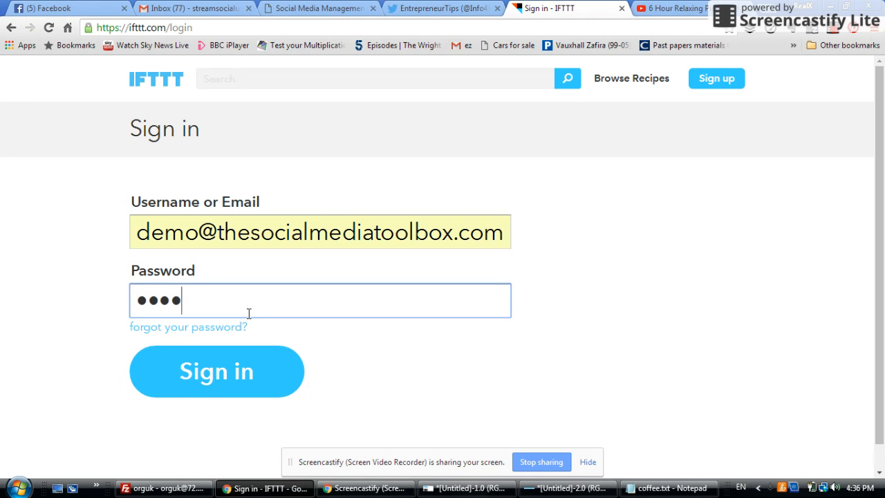
pyautogui.write('••••')
pyautogui.click(240, 379)
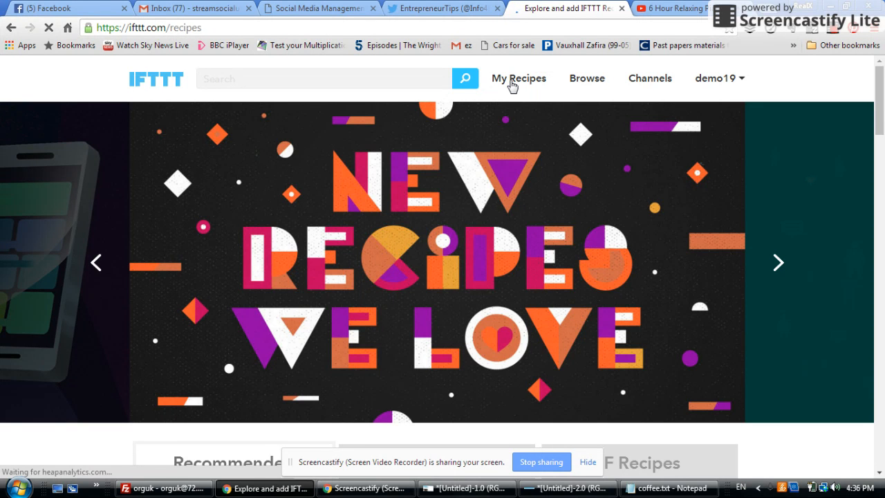
# Start a new recipe from My Recipes and choose Gmail as its trigger channel
pyautogui.click(512, 84)
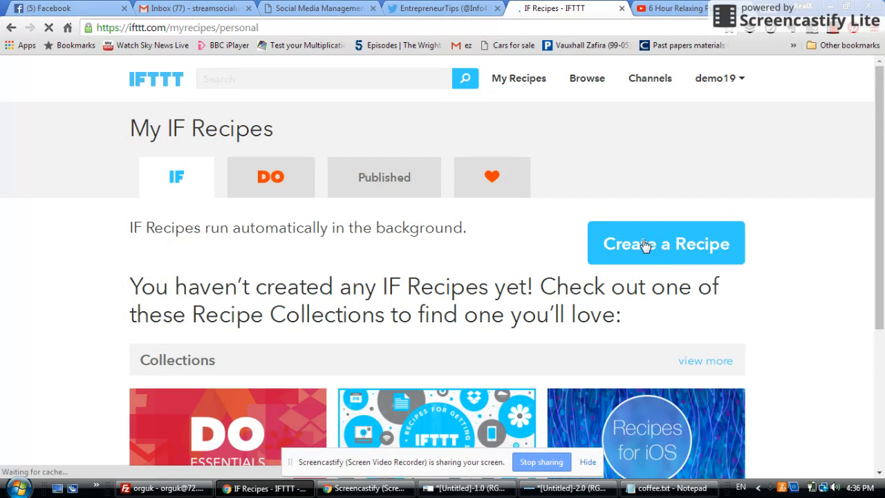
pyautogui.click(636, 247)
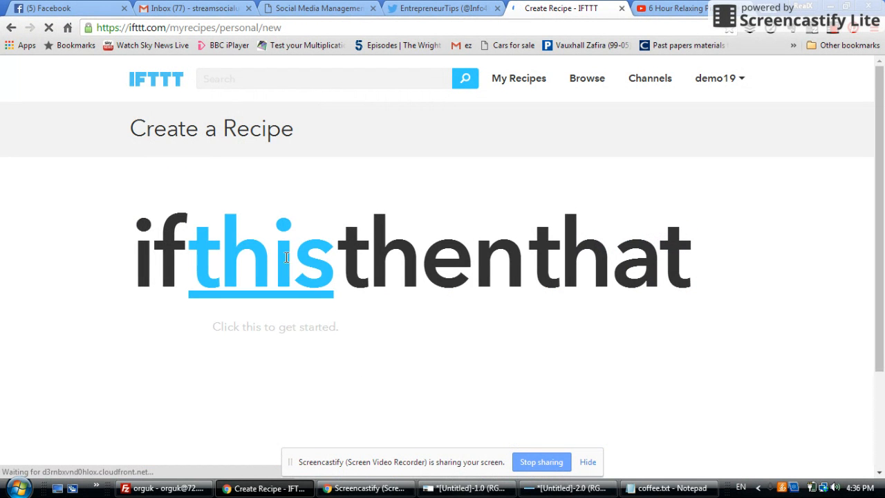
pyautogui.click(249, 252)
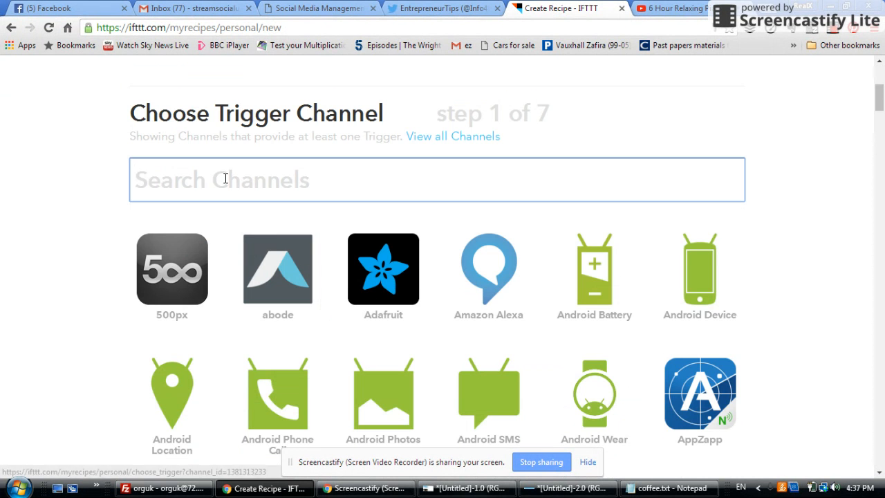
pyautogui.write('g')
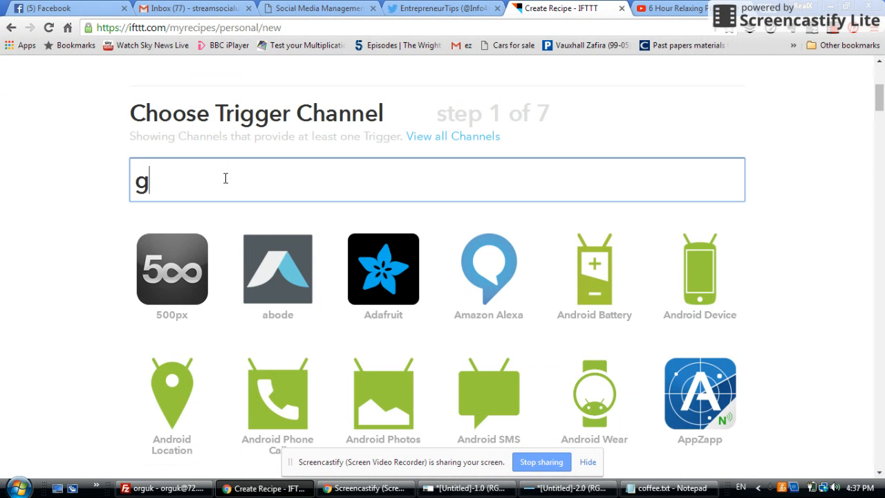
pyautogui.write('m')
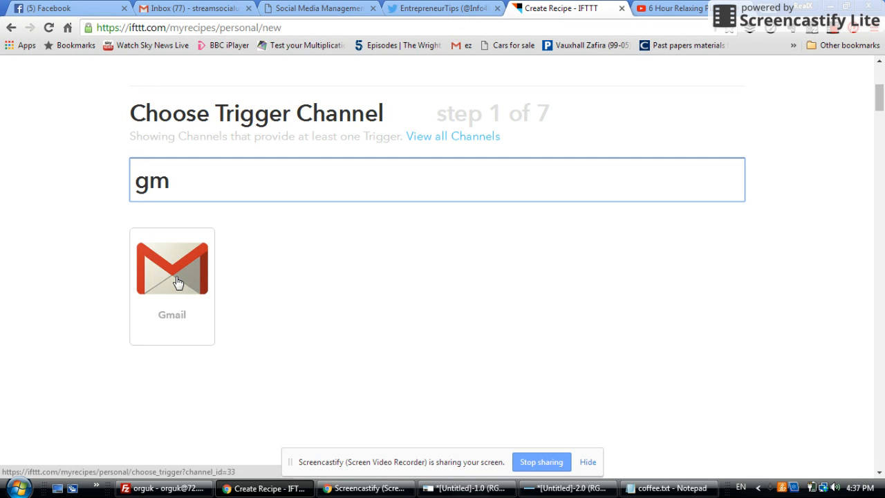
pyautogui.click(175, 280)
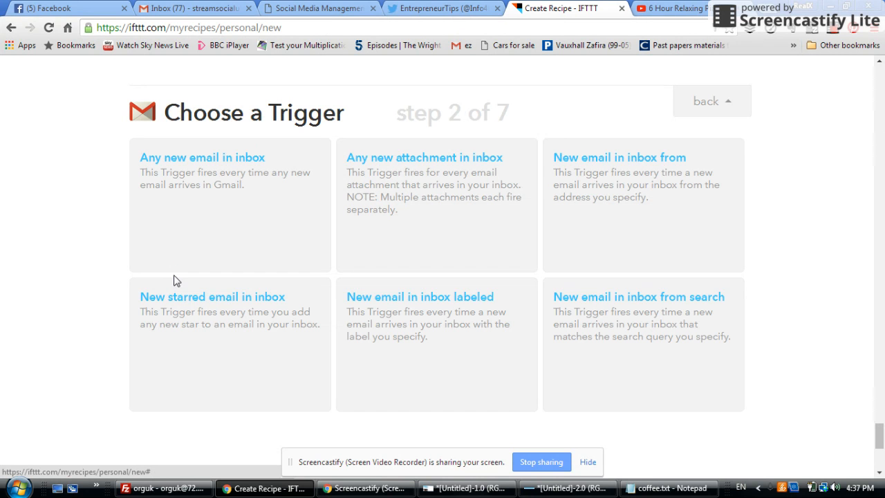
# Create a "New email in inbox from" trigger using the sender address copied from the Tweets entry in coffee.txt
pyautogui.click(615, 192)
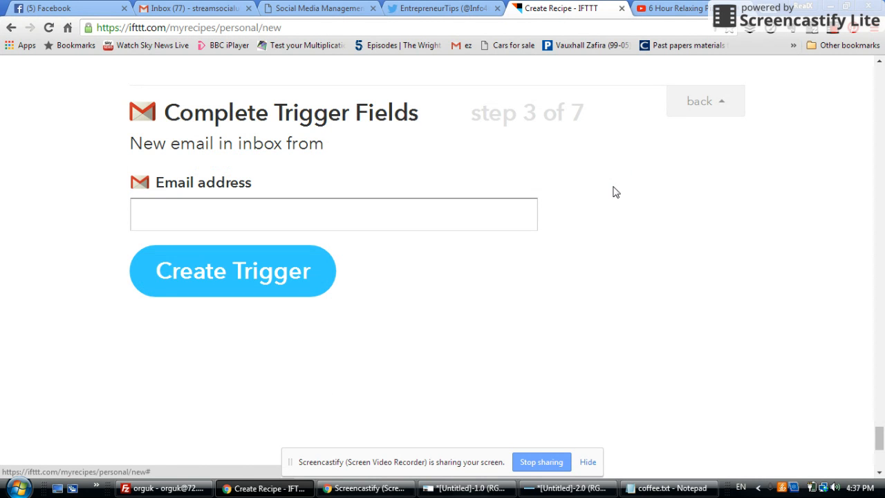
pyautogui.click(660, 489)
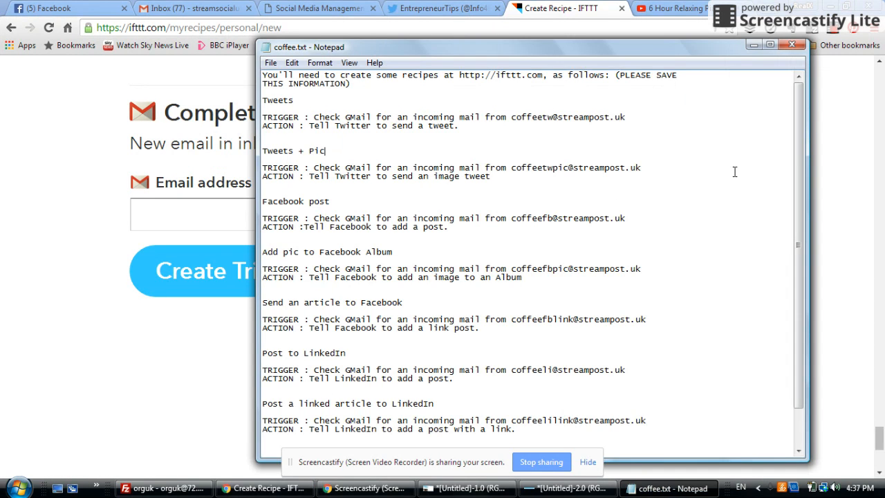
pyautogui.moveTo(264, 100); pyautogui.dragTo(297, 97)
pyautogui.moveTo(512, 118); pyautogui.dragTo(628, 117)
pyautogui.hotkey('ctrl', 'c')
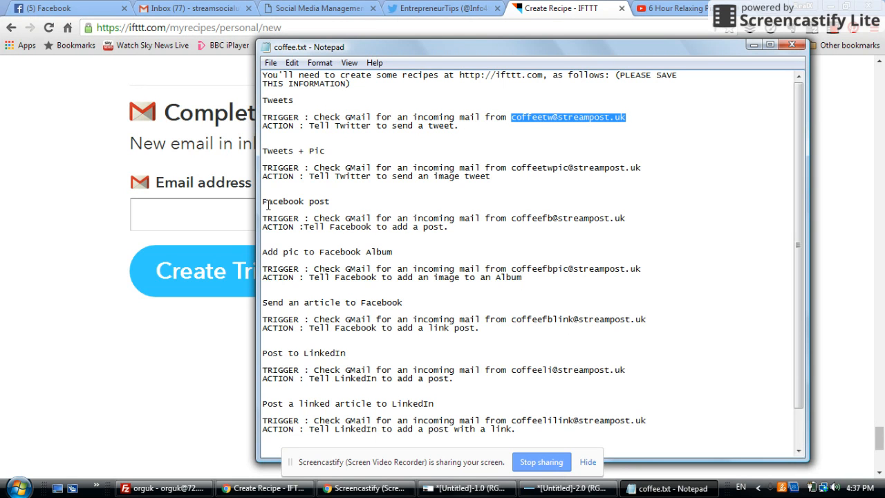
pyautogui.click(197, 213)
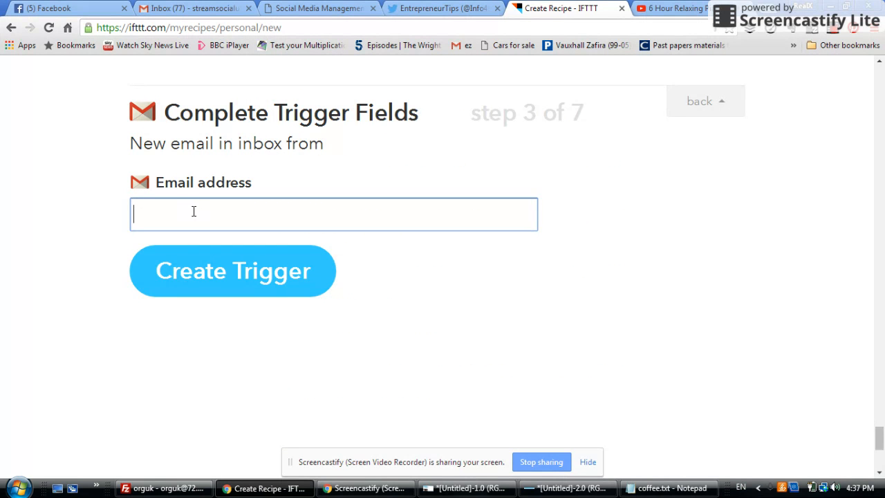
pyautogui.hotkey('ctrl', 'v')
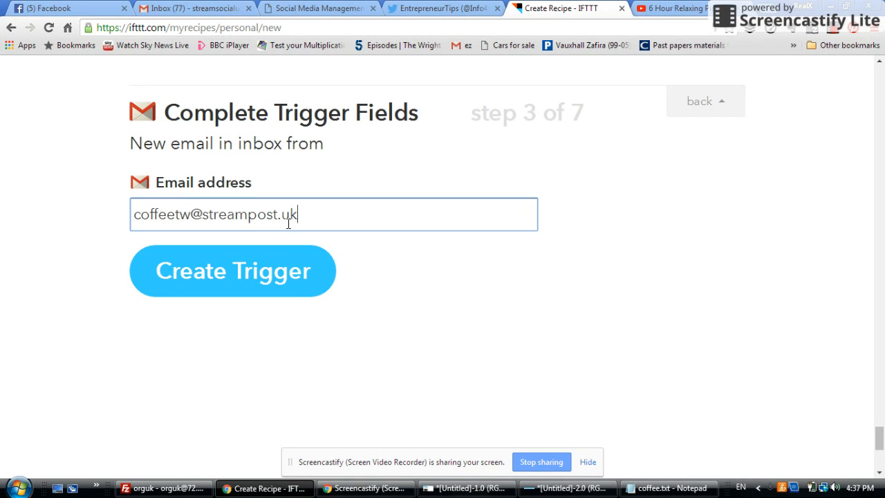
pyautogui.click(218, 278)
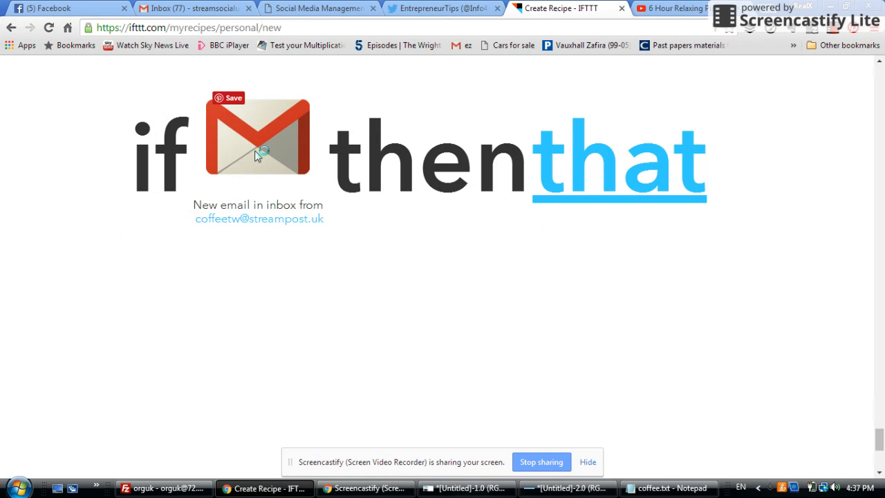
# Choose Twitter as the recipe's action channel with the "Post a tweet" action
pyautogui.click(604, 159)
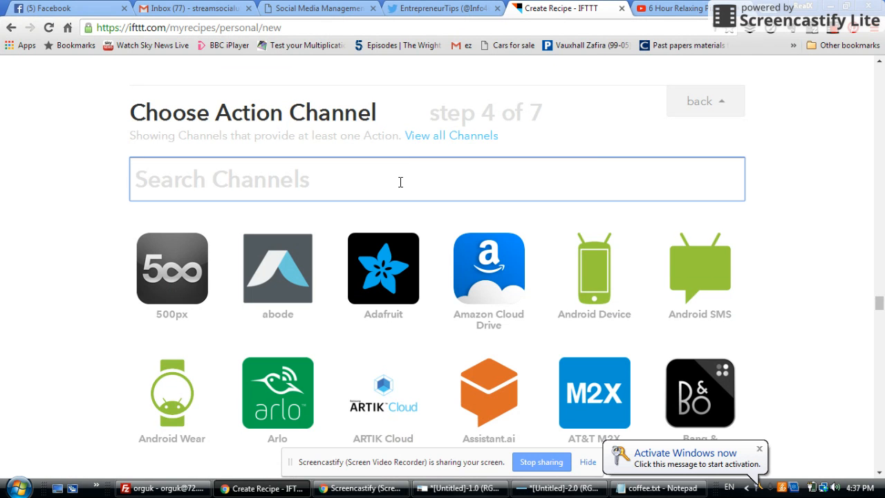
pyautogui.write('twit')
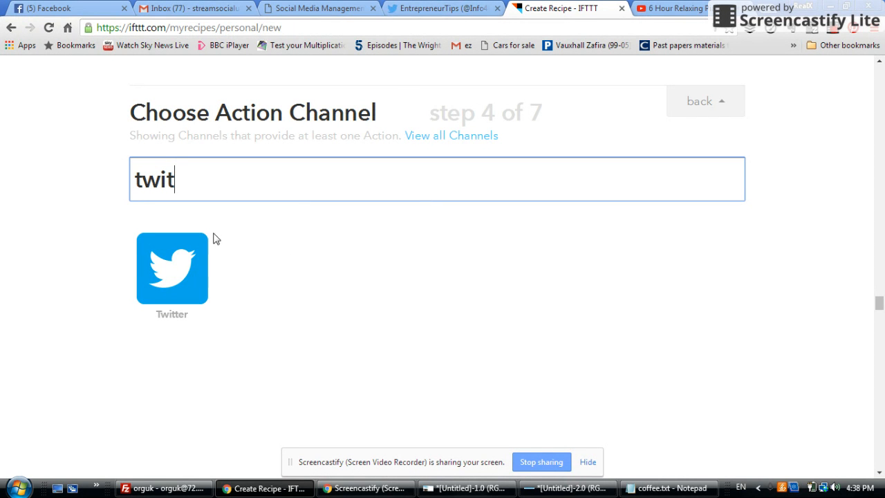
pyautogui.click(174, 257)
pyautogui.click(174, 257)
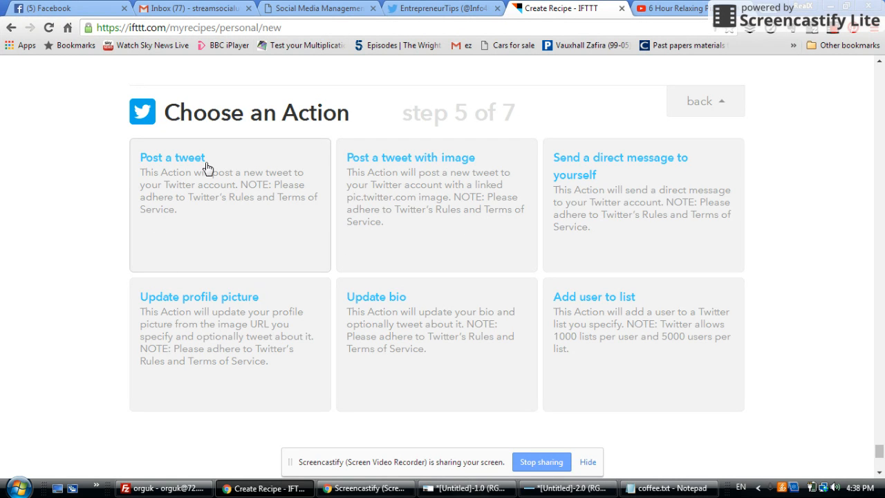
pyautogui.click(199, 202)
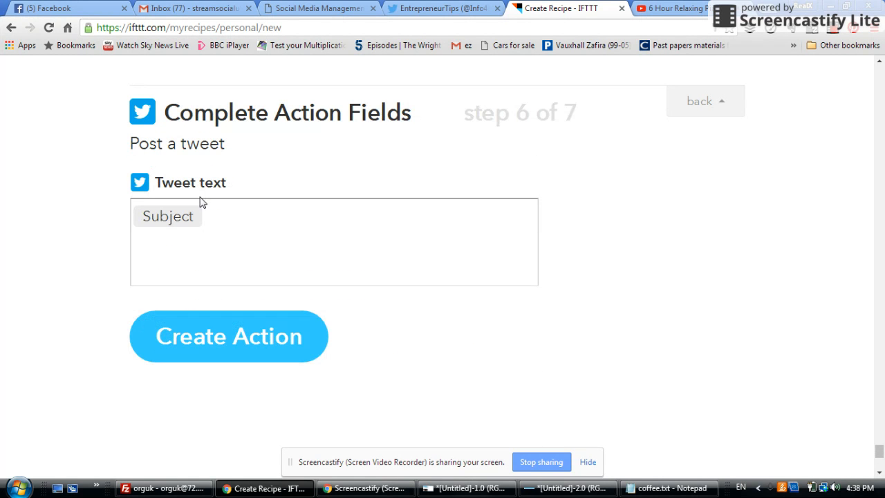
# Add the BodyPlain ingredient after Subject in the tweet text and create the action
pyautogui.click(225, 217)
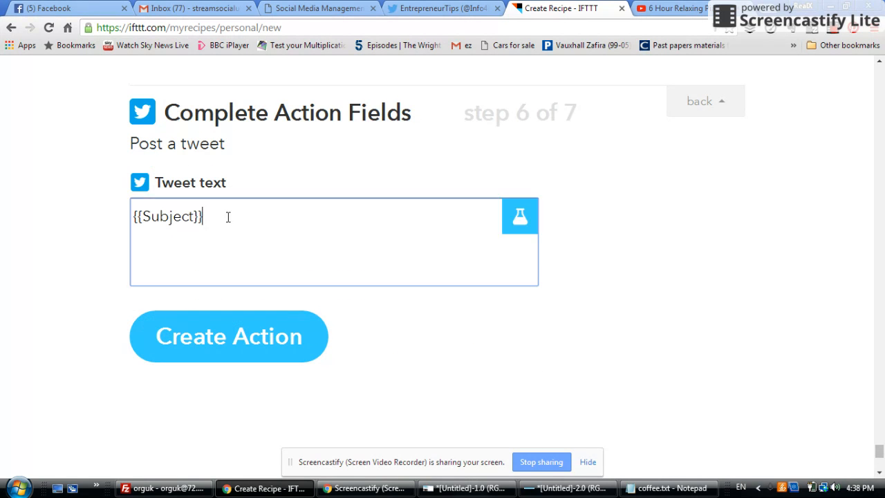
pyautogui.click(519, 219)
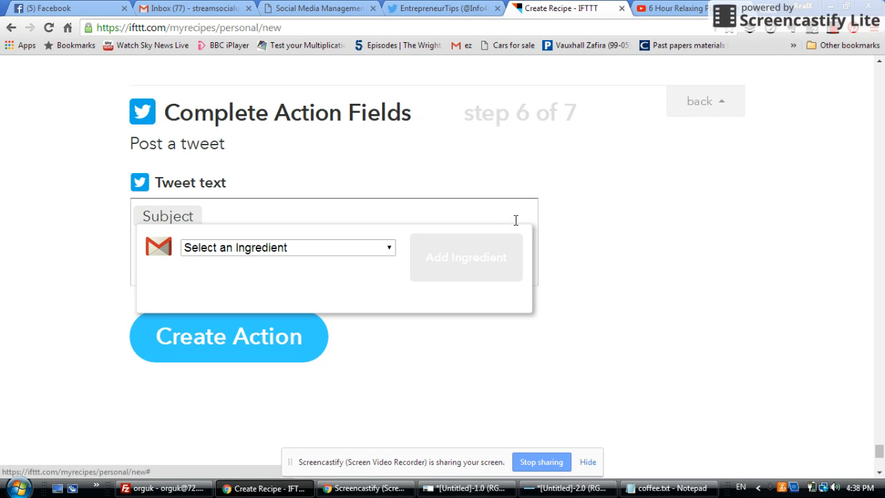
pyautogui.click(351, 248)
pyautogui.click(257, 304)
pyautogui.click(445, 256)
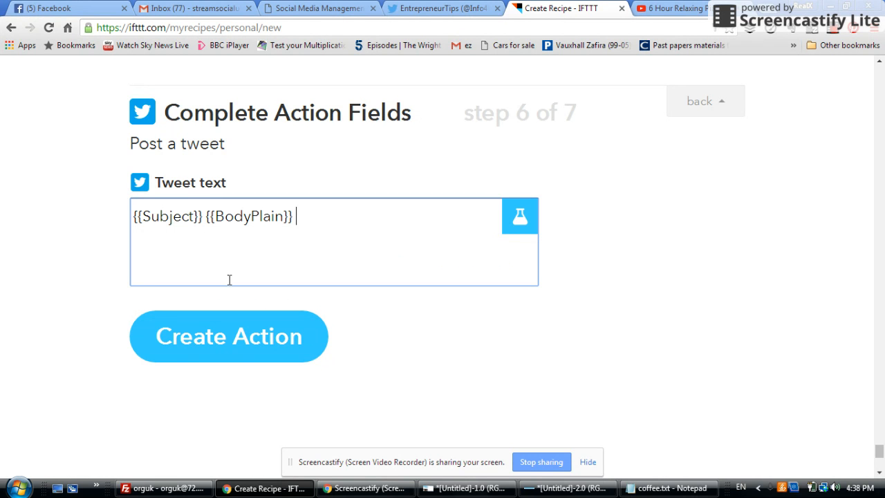
pyautogui.click(254, 352)
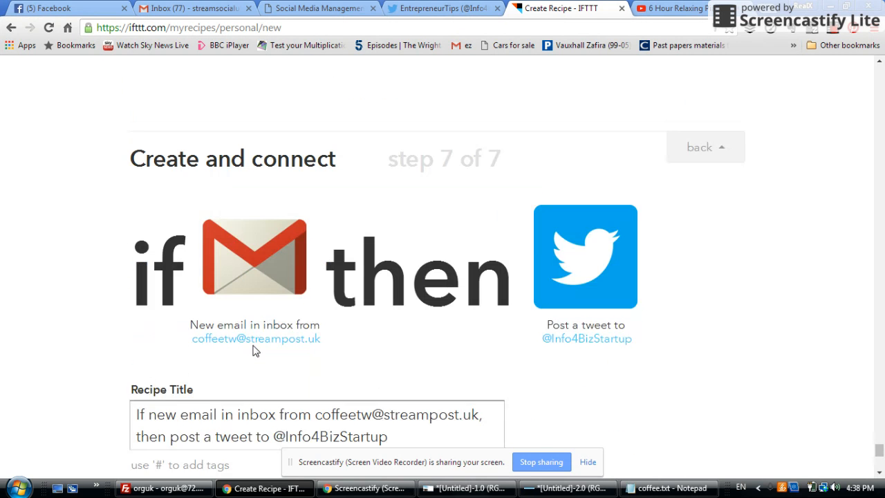
# Create the Gmail-to-tweet recipe and start another new recipe from My Recipes
pyautogui.scroll(-1, 880, 453)
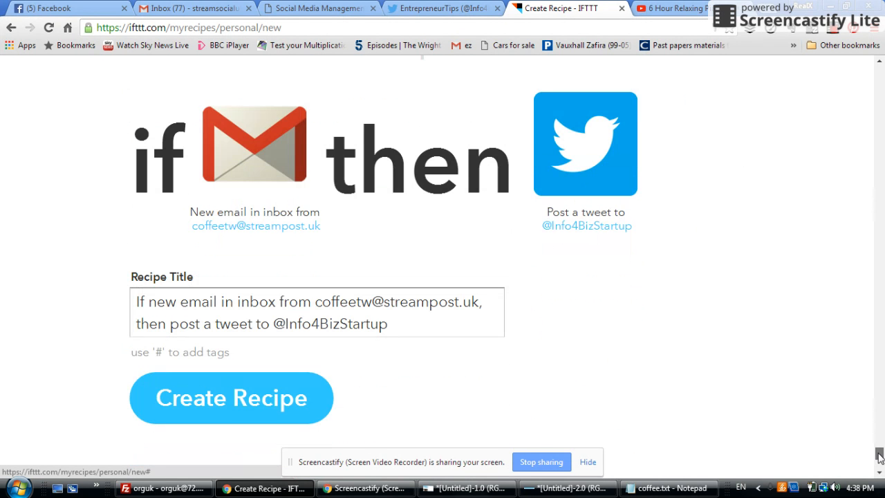
pyautogui.click(215, 406)
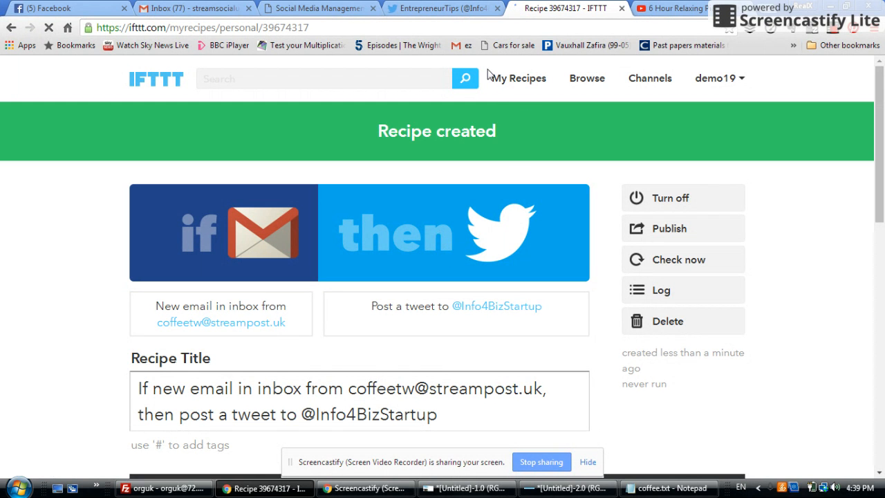
pyautogui.click(520, 83)
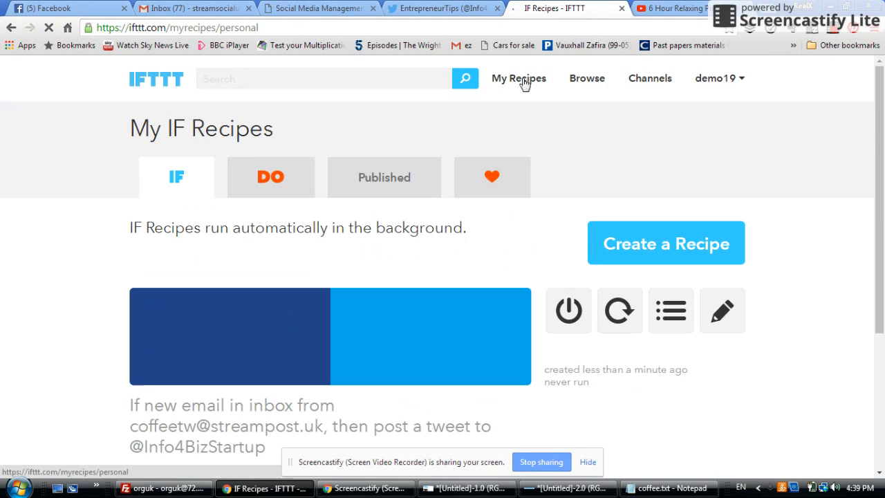
pyautogui.click(663, 244)
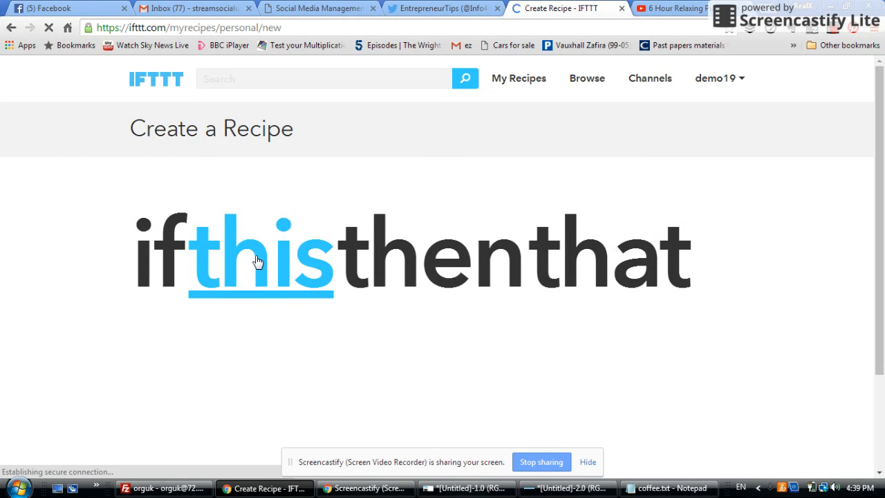
# Search the trigger channels for Gmail and choose it as the new recipe's trigger channel
pyautogui.click(257, 261)
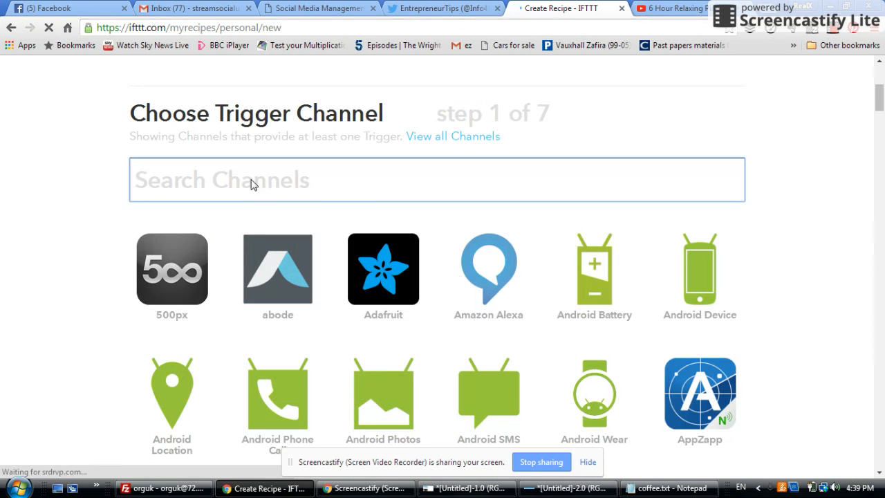
pyautogui.click(251, 179)
pyautogui.write('g')
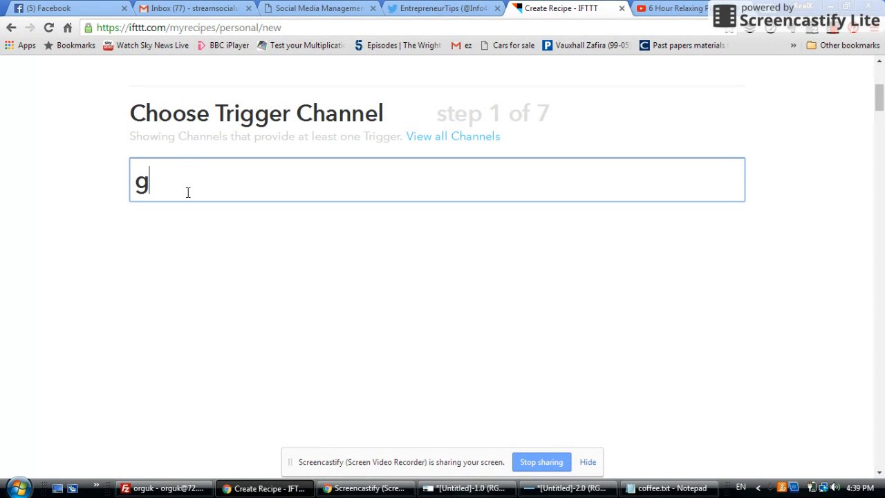
pyautogui.write('m')
pyautogui.click(175, 274)
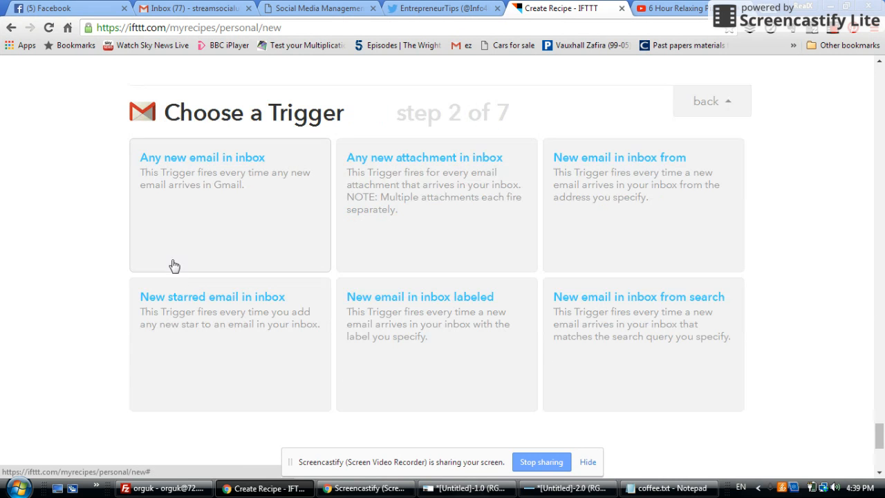
# Create a "New email in inbox from" trigger using the sender address copied from the Tweets + Pic entry in coffee.txt
pyautogui.click(647, 180)
pyautogui.click(666, 490)
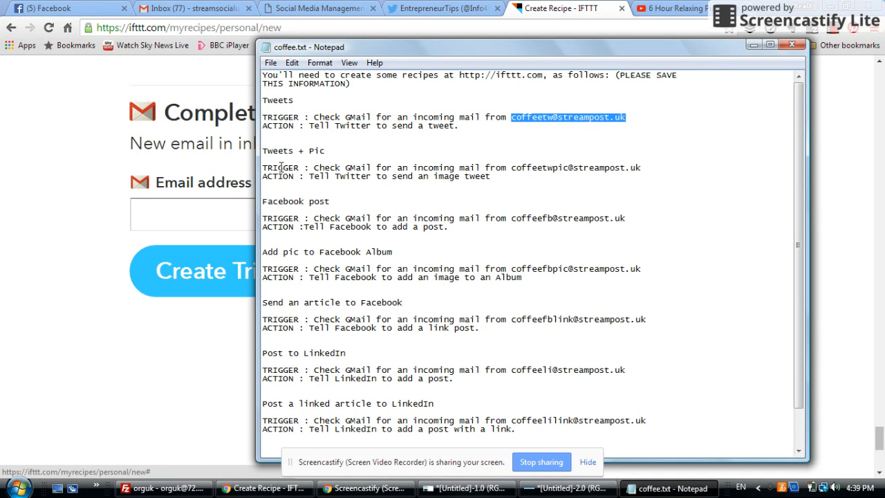
pyautogui.moveTo(513, 167); pyautogui.dragTo(639, 166)
pyautogui.hotkey('ctrl', 'c')
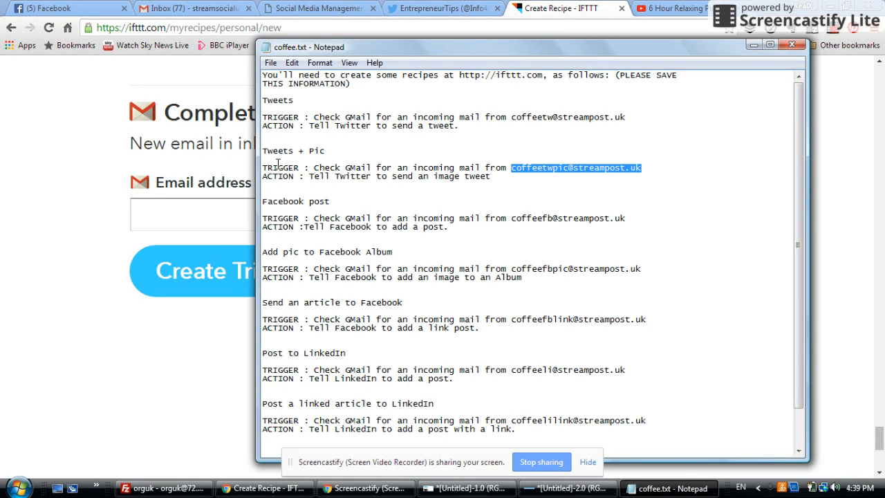
pyautogui.click(211, 217)
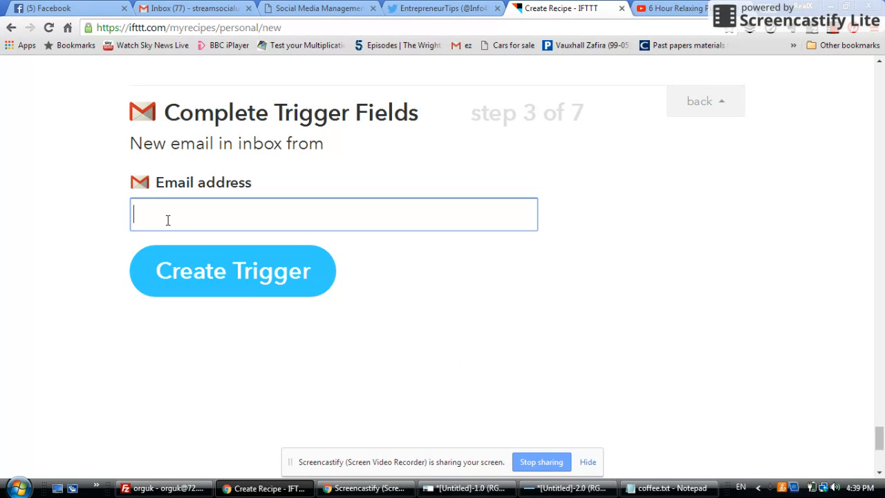
pyautogui.hotkey('ctrl', 'v')
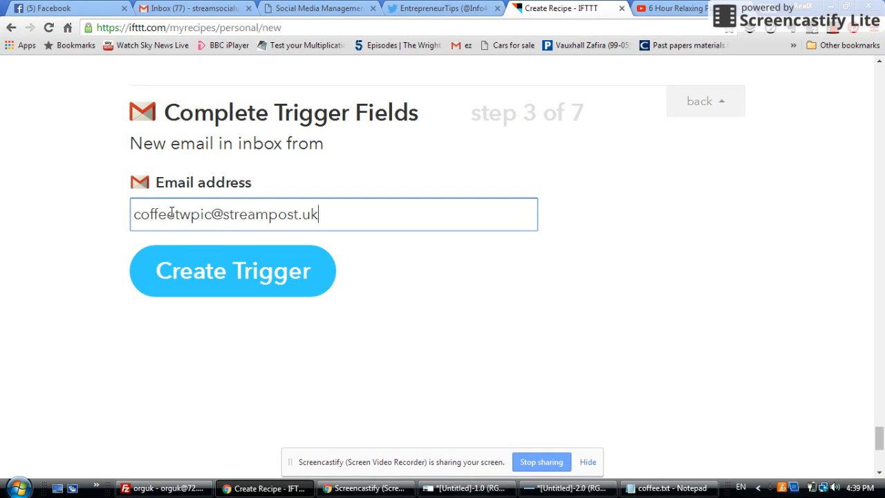
pyautogui.click(218, 272)
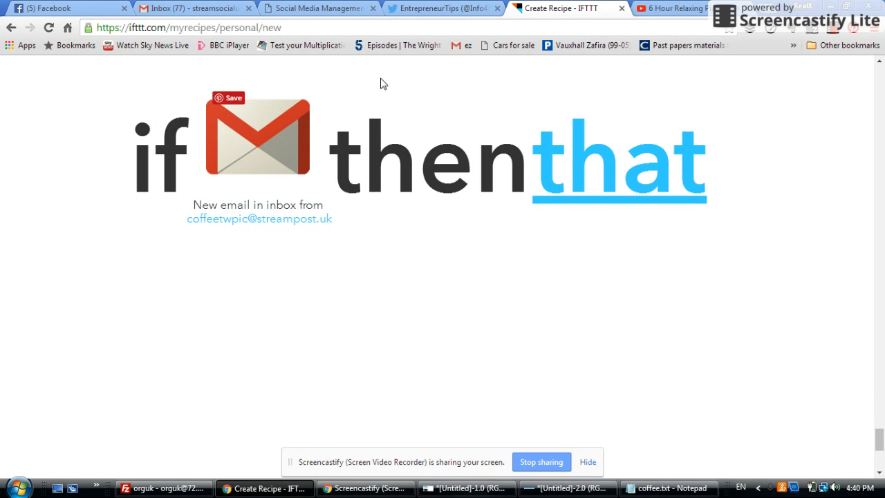
# Choose Twitter as the action channel with the "Post a tweet with image" action
pyautogui.click(614, 173)
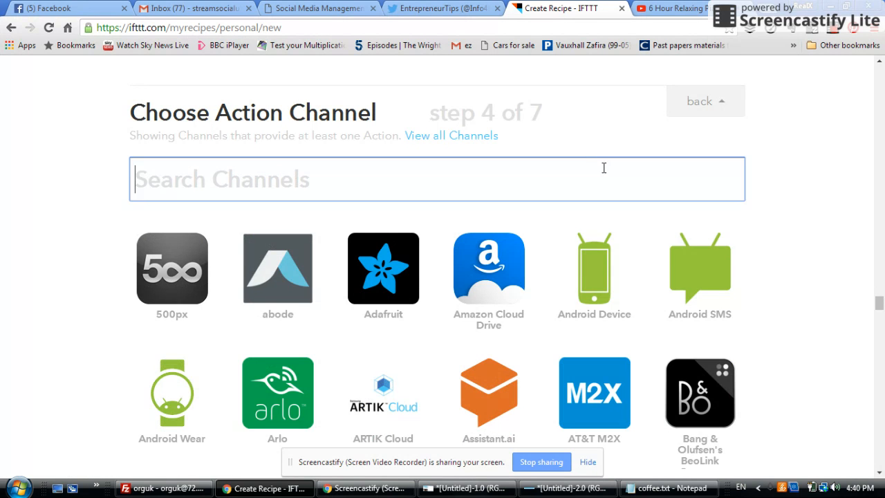
pyautogui.write('twi')
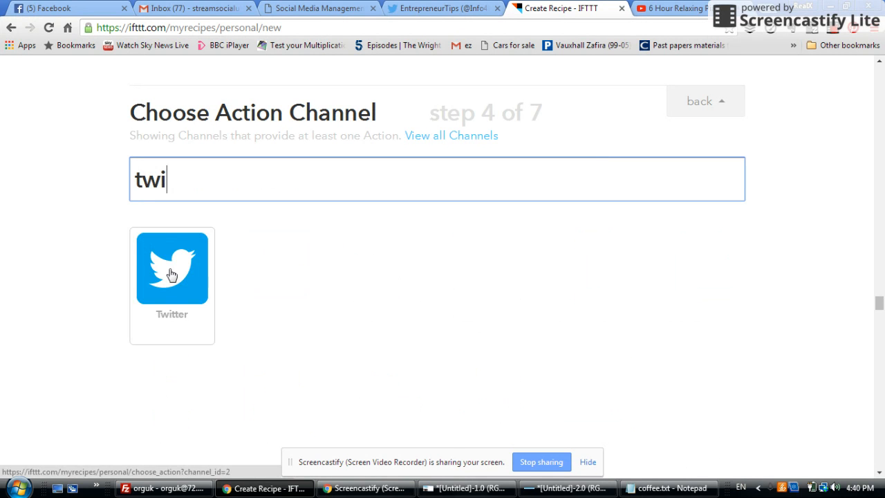
pyautogui.click(171, 275)
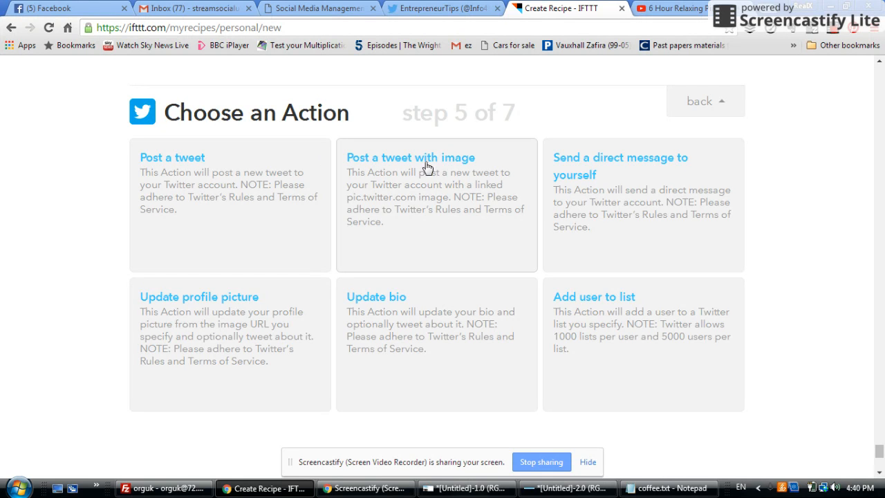
pyautogui.click(416, 201)
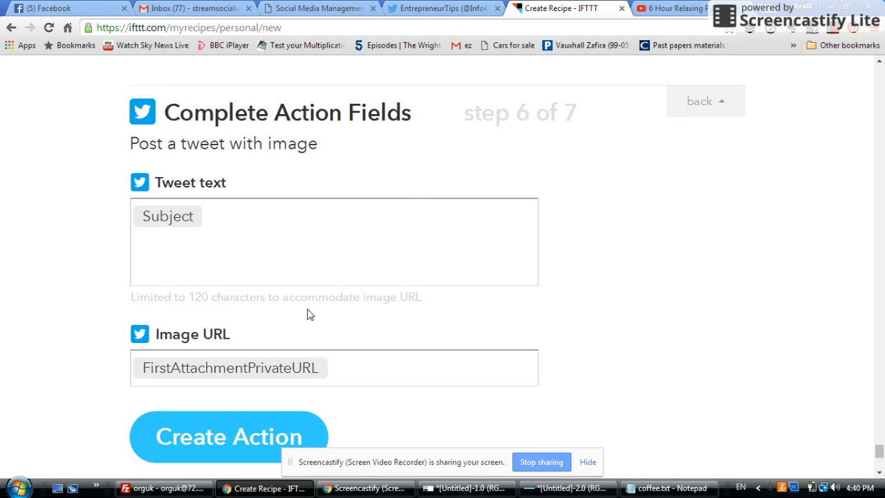
# Replace the FirstAttachmentPrivateURL ingredient in the Image URL with BodyPlain and create the action
pyautogui.click(350, 374)
pyautogui.moveTo(332, 373); pyautogui.dragTo(132, 378)
pyautogui.press('BackSpace')
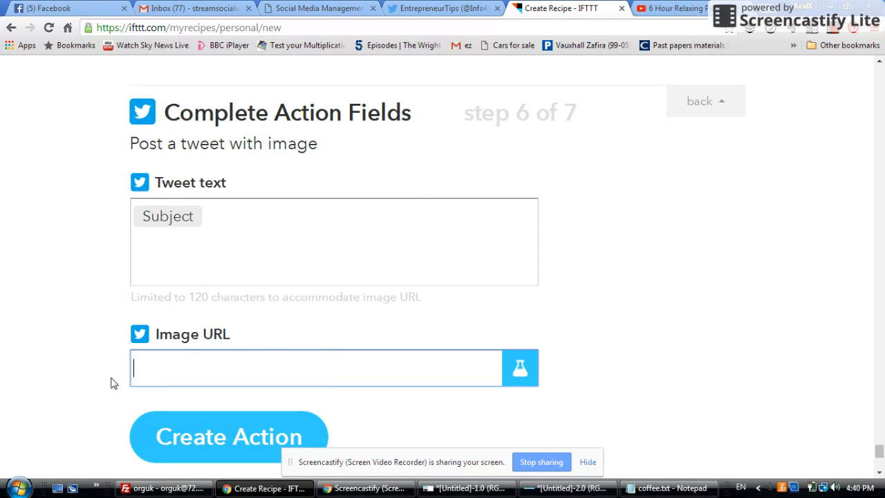
pyautogui.click(520, 368)
pyautogui.click(304, 399)
pyautogui.click(240, 323)
pyautogui.click(430, 410)
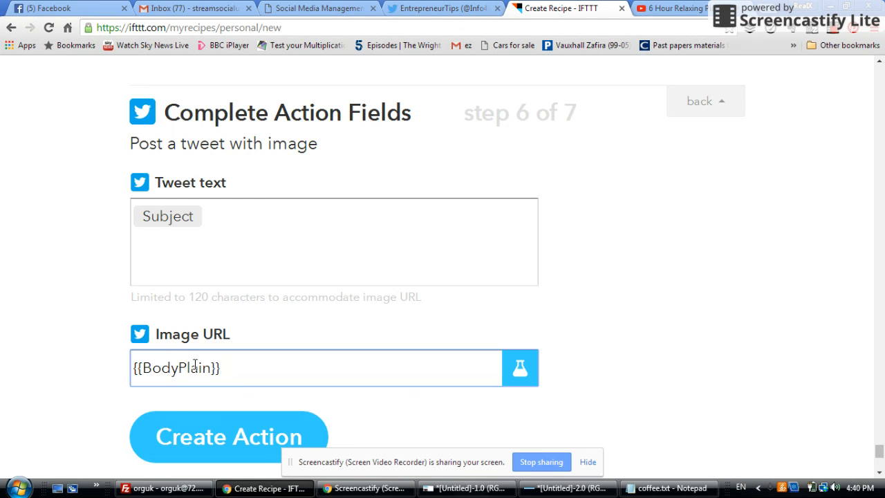
pyautogui.click(214, 447)
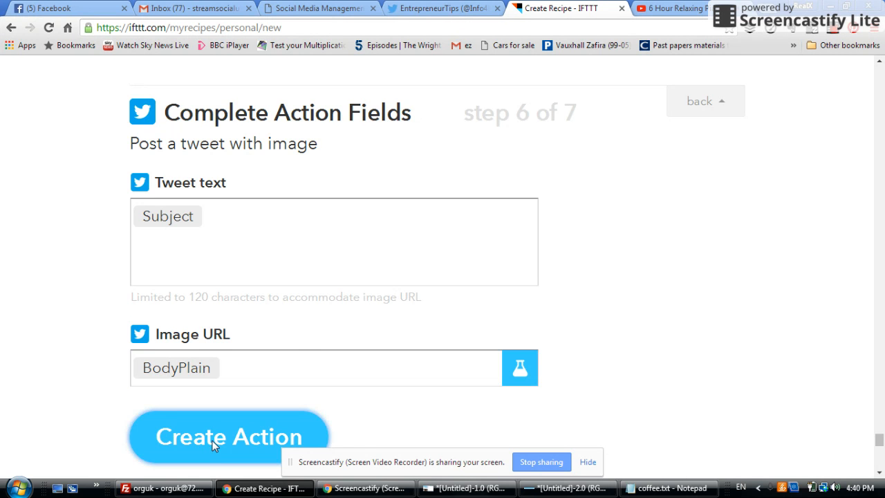
# Create the tweet-with-image recipe and check the My Recipes list against the coffee.txt instructions
pyautogui.moveTo(879, 449); pyautogui.dragTo(879, 453)
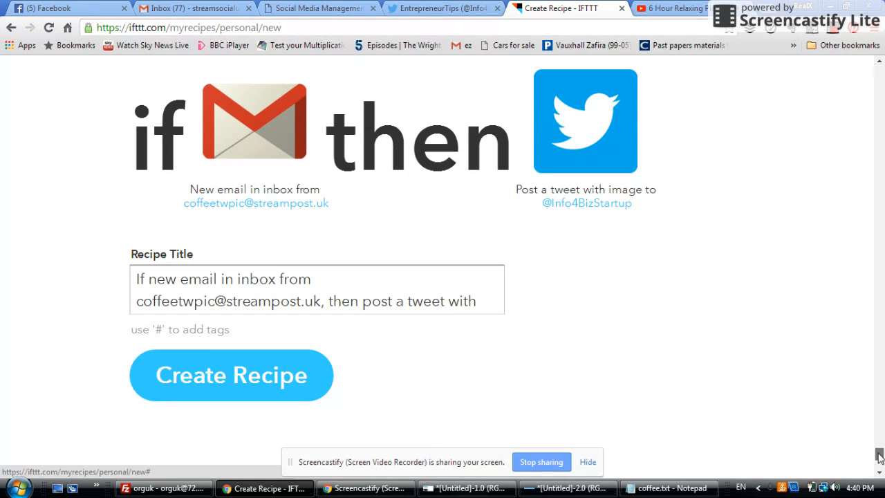
pyautogui.click(251, 381)
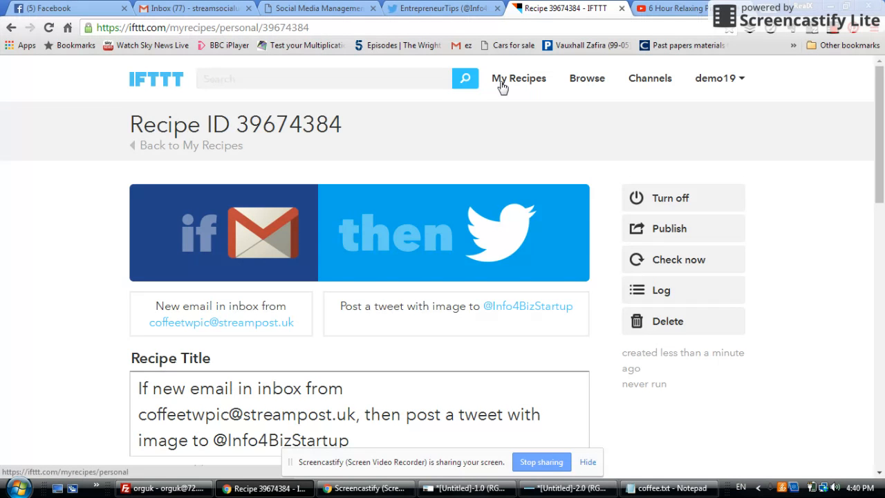
pyautogui.click(502, 83)
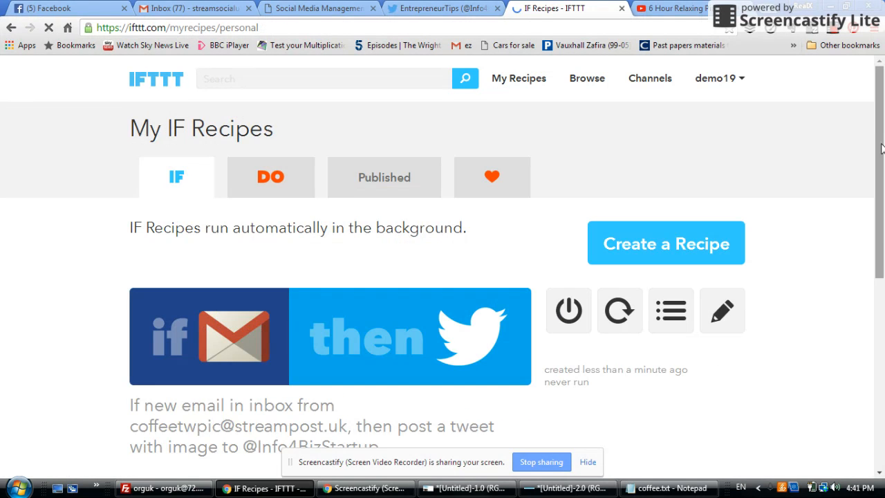
pyautogui.moveTo(882, 148); pyautogui.dragTo(880, 243)
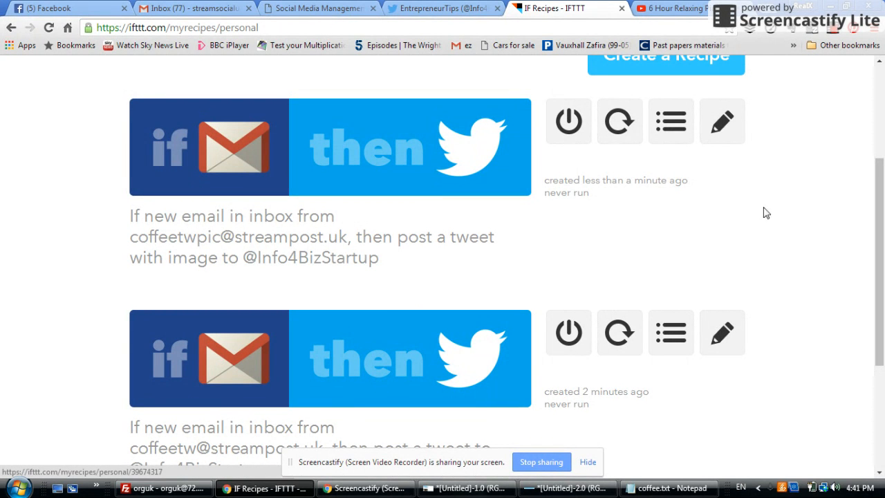
pyautogui.moveTo(881, 222); pyautogui.dragTo(881, 258)
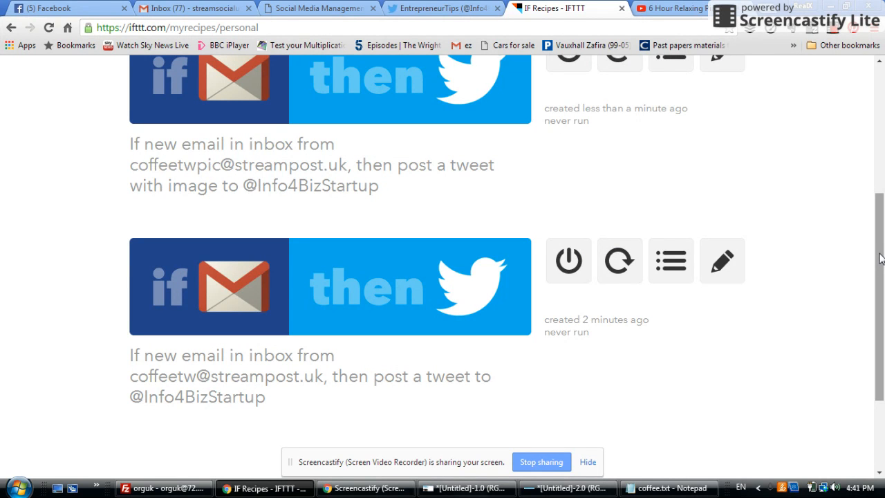
pyautogui.click(654, 489)
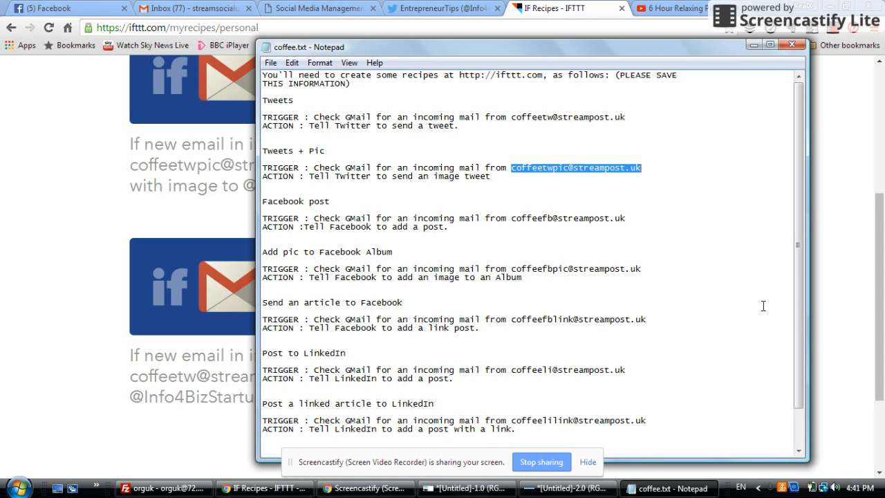
pyautogui.click(754, 46)
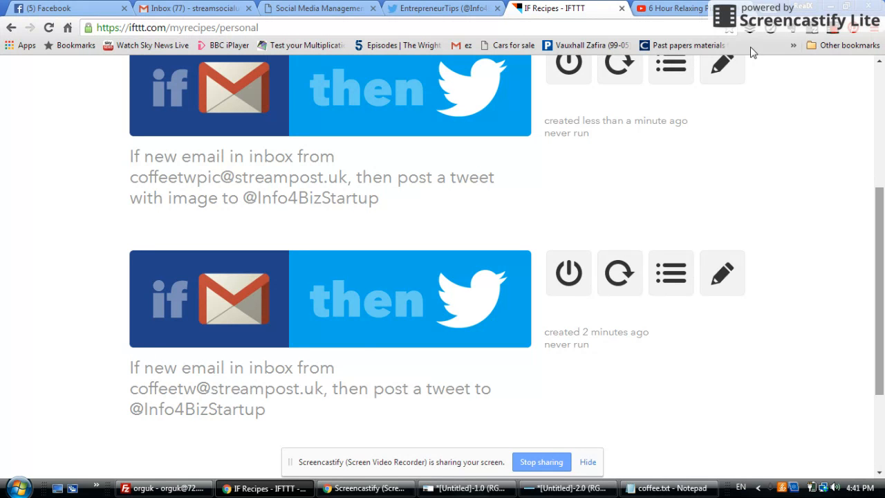
pyautogui.click(834, 29)
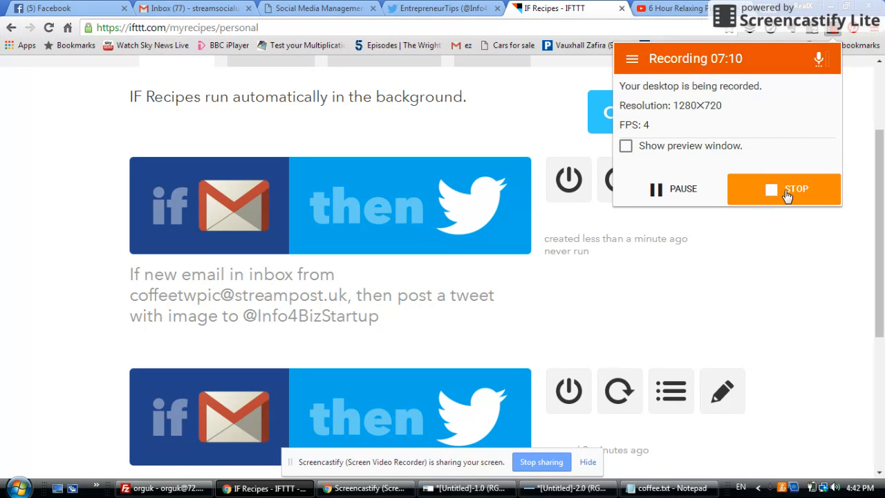
pyautogui.click(672, 189)
pyautogui.click(676, 170)
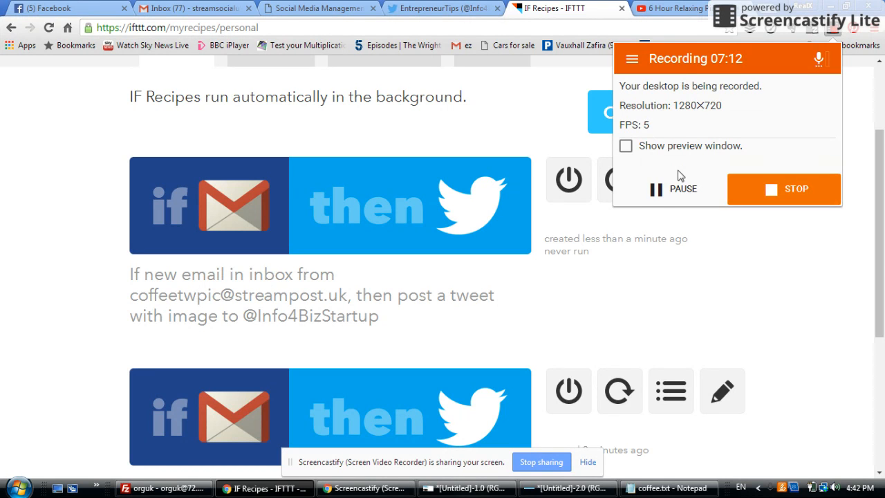
pyautogui.click(879, 234)
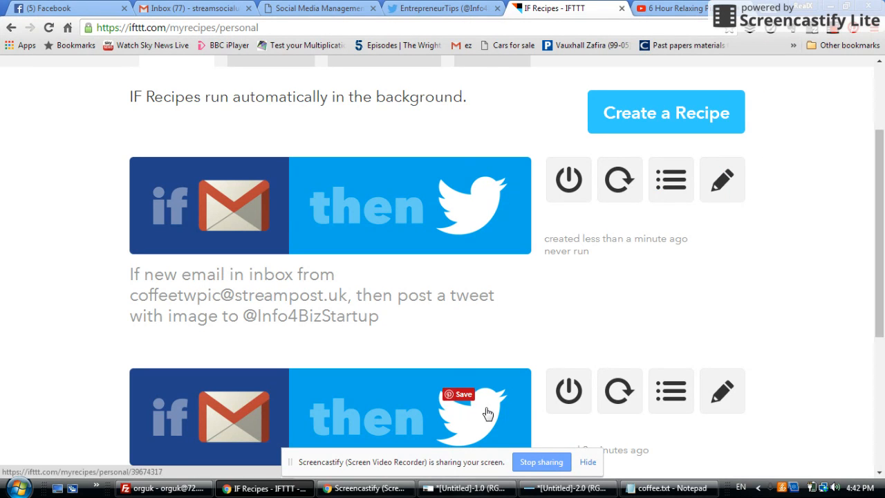
# Switch to the Social Media Toolbox and show the My content options on the publish page
pyautogui.click(295, 10)
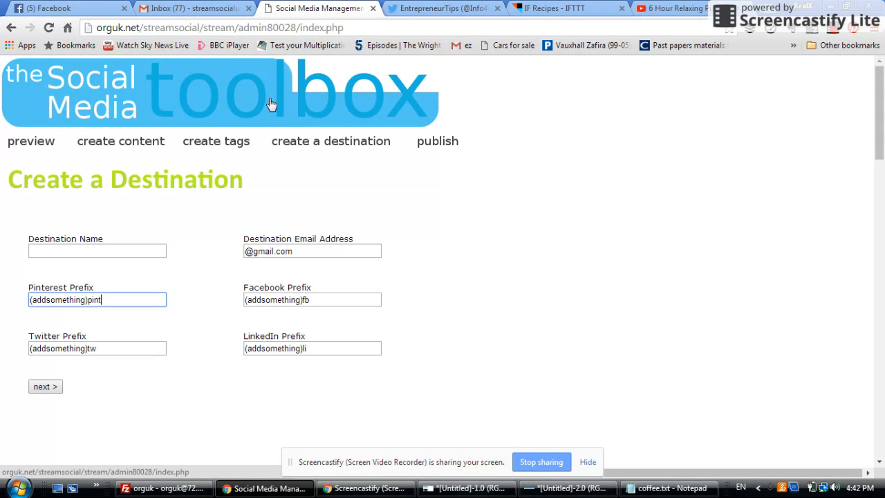
pyautogui.click(432, 143)
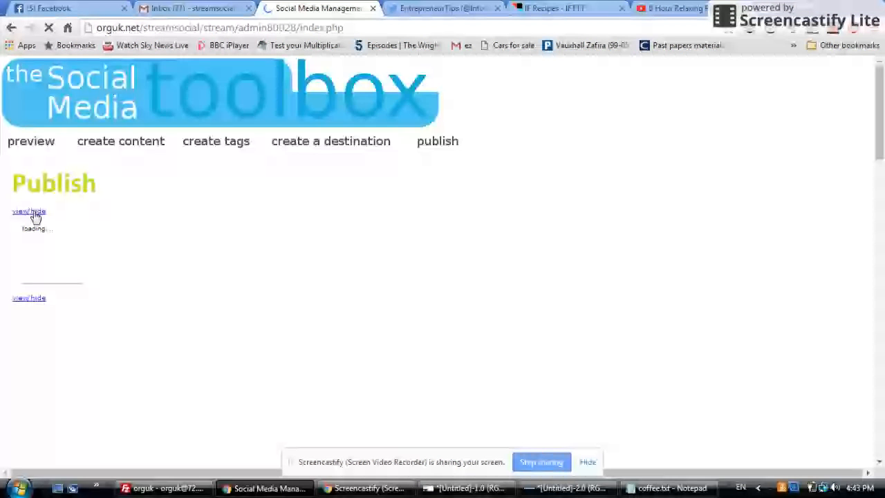
pyautogui.click(86, 260)
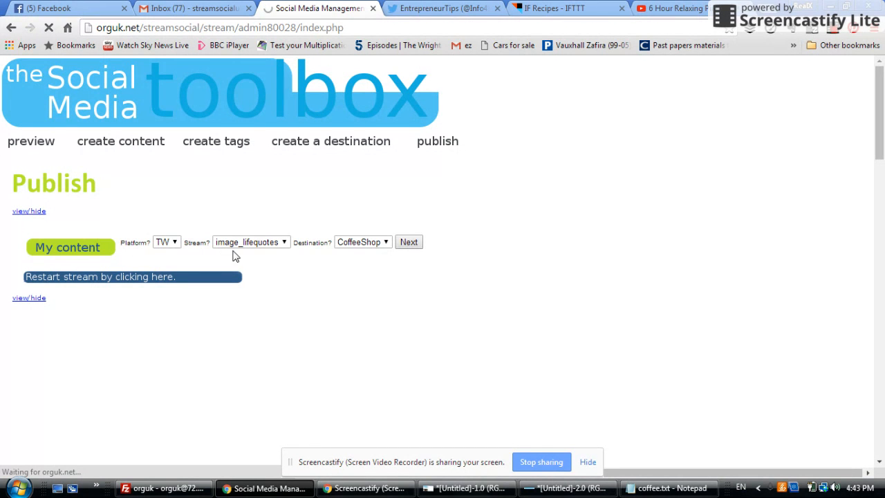
# Start a fresh publish of the image_lifequotes stream on platform TW to the CoffeeShop destination
pyautogui.click(268, 247)
pyautogui.click(449, 248)
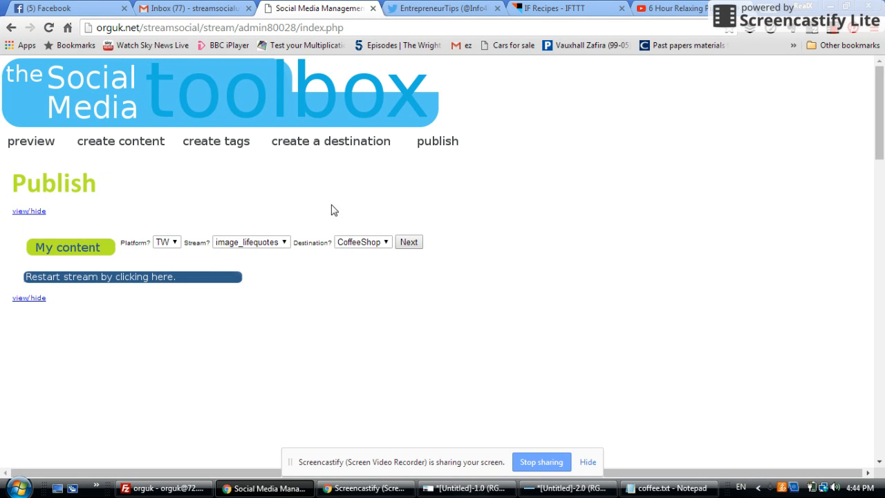
pyautogui.click(409, 243)
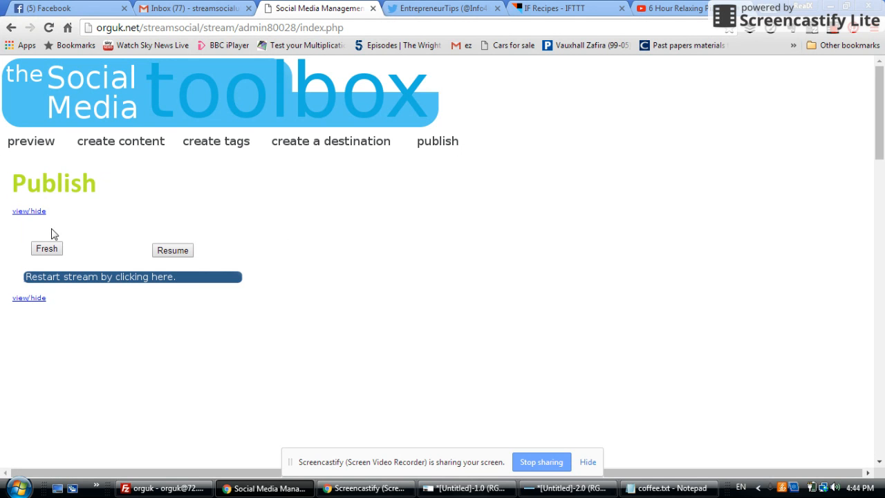
pyautogui.click(47, 249)
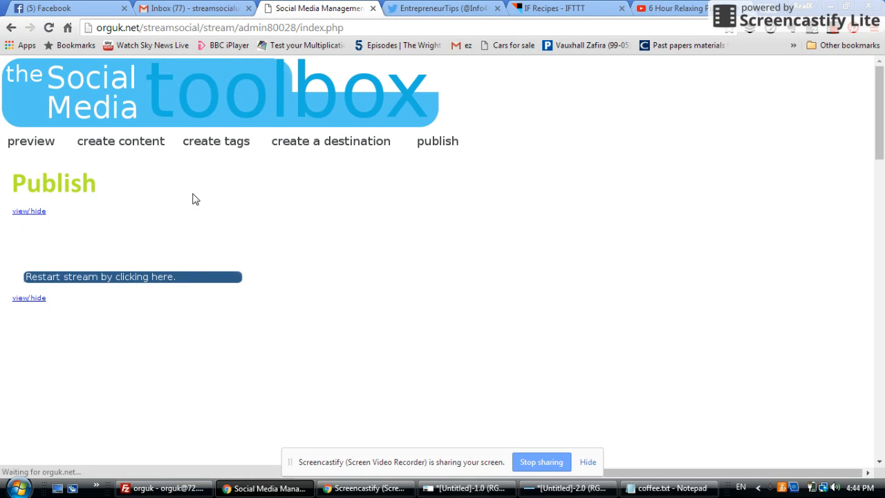